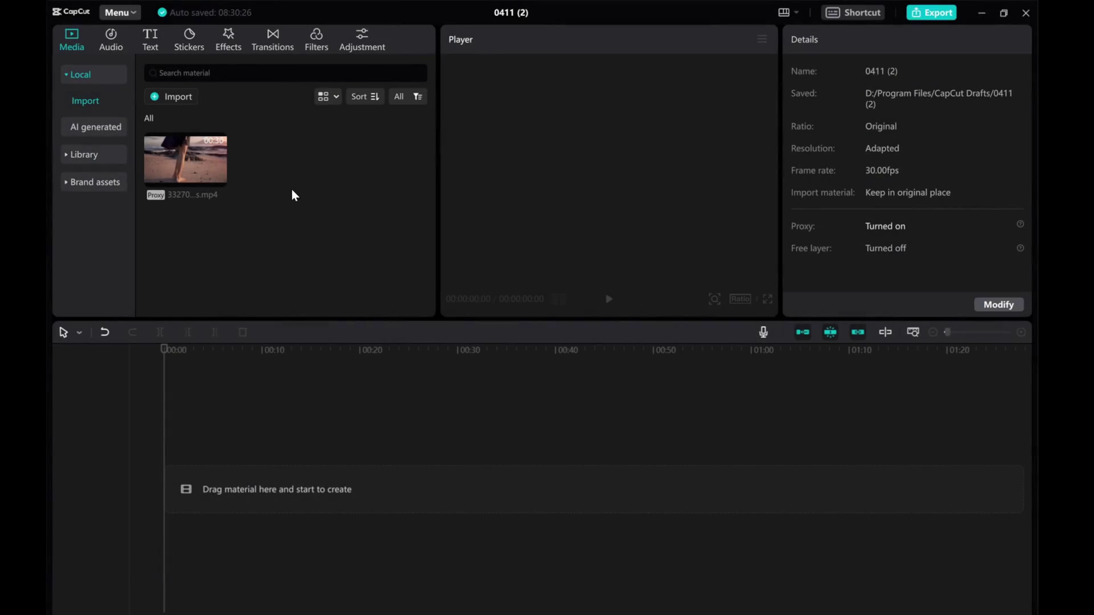
Place the beach clip on the timeline and preview it from the start.
left_click_drag(185, 159, 169, 490)
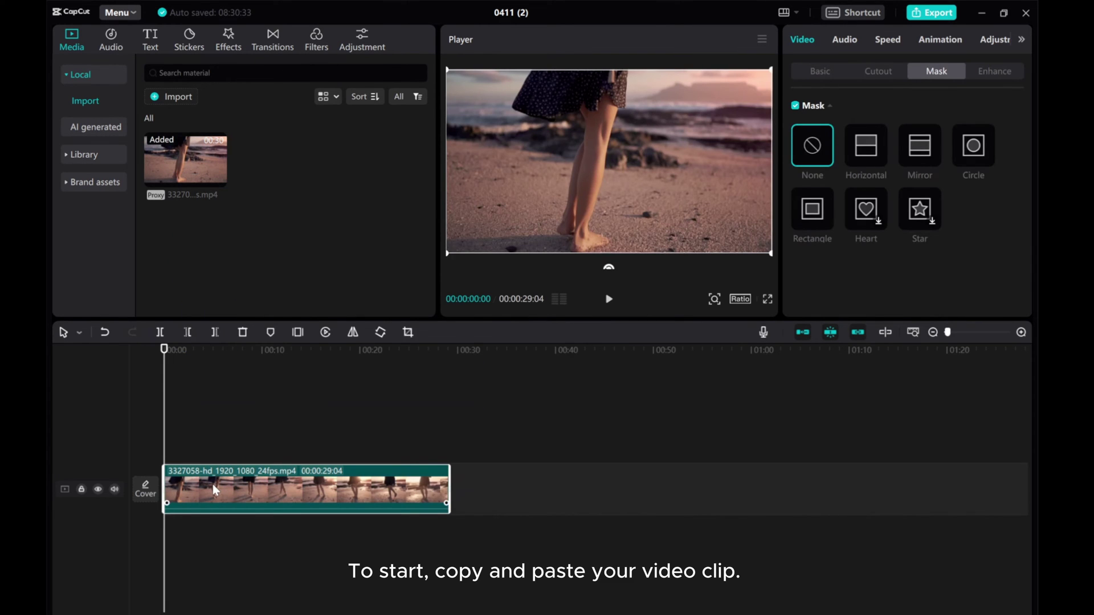
left_click(609, 299)
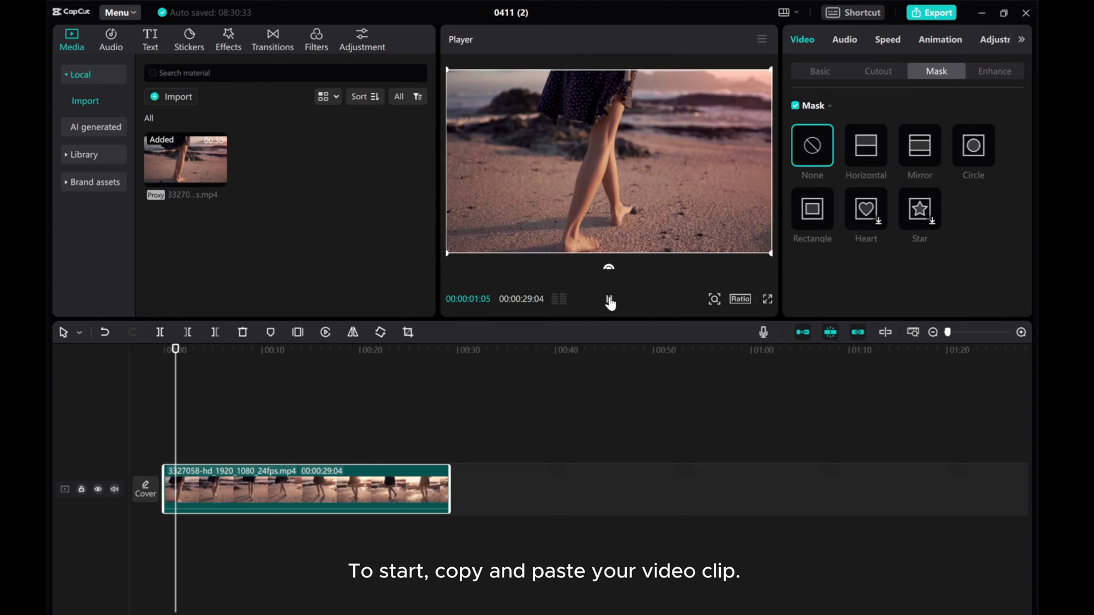
left_click(609, 300)
left_click_drag(188, 412, 134, 405)
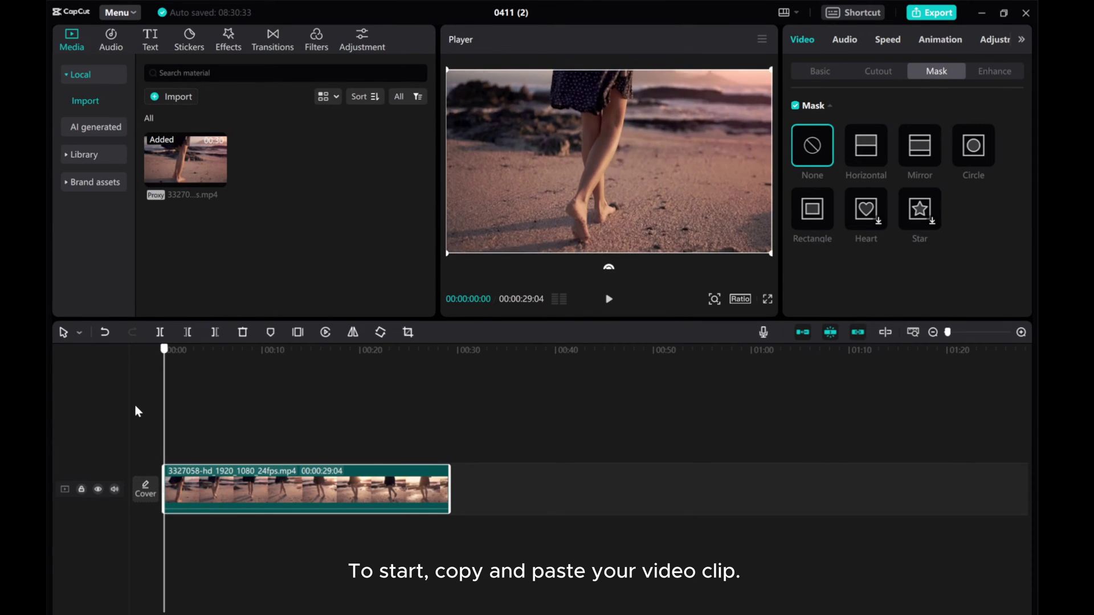
Copy the beach clip and paste a duplicate on a new track above it.
left_click(214, 484)
right_click(207, 491)
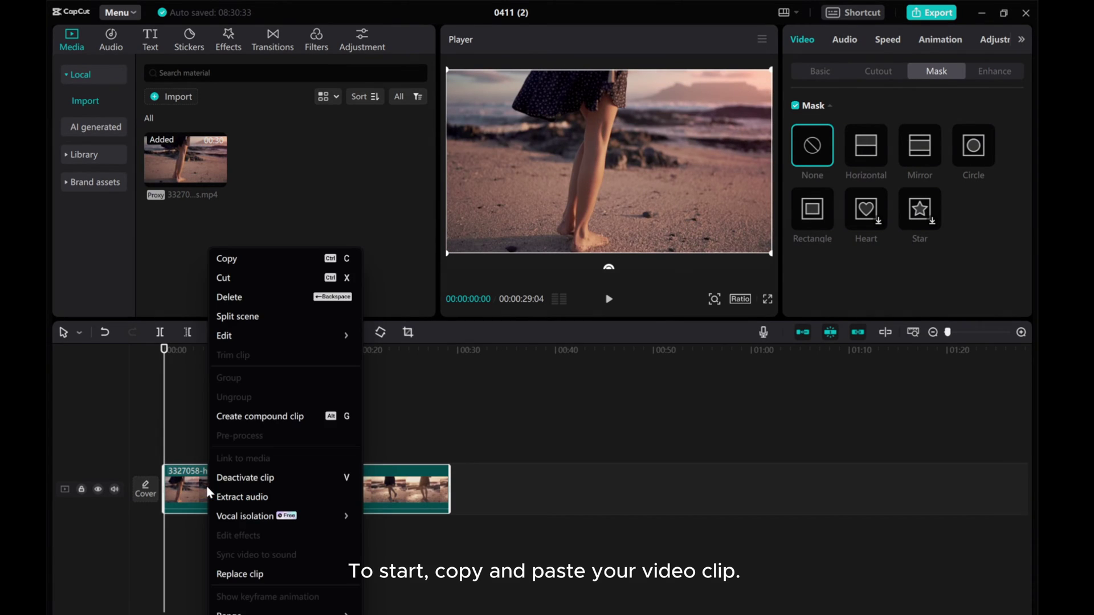
left_click(224, 257)
left_click(170, 440)
right_click(171, 448)
left_click(193, 453)
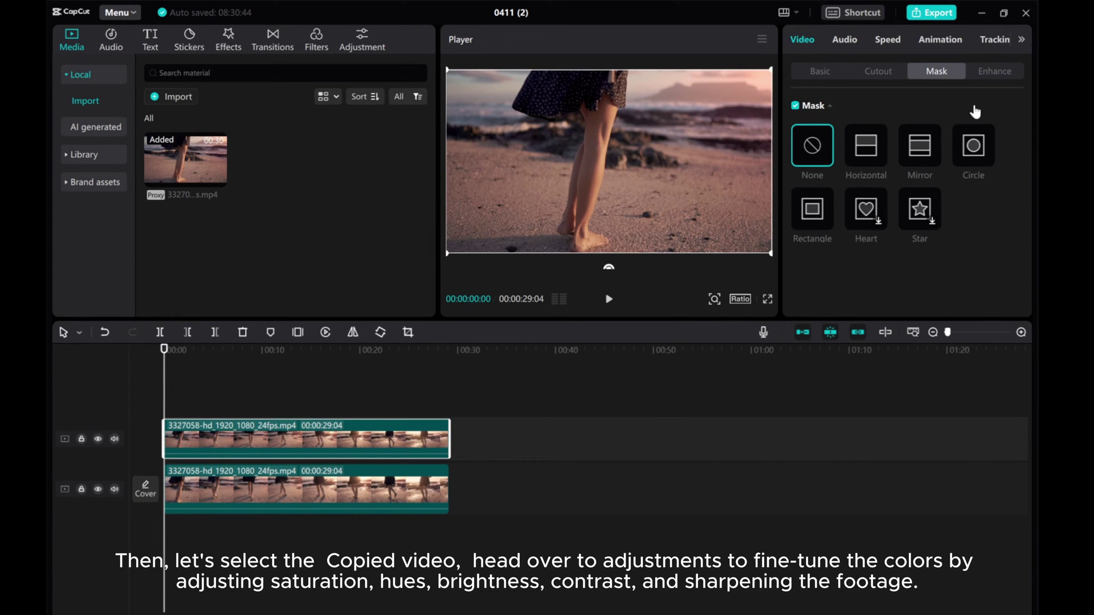
Grade the top copy in Adjustment: temperature -24 and hue -23.
left_click(1023, 42)
left_click(965, 41)
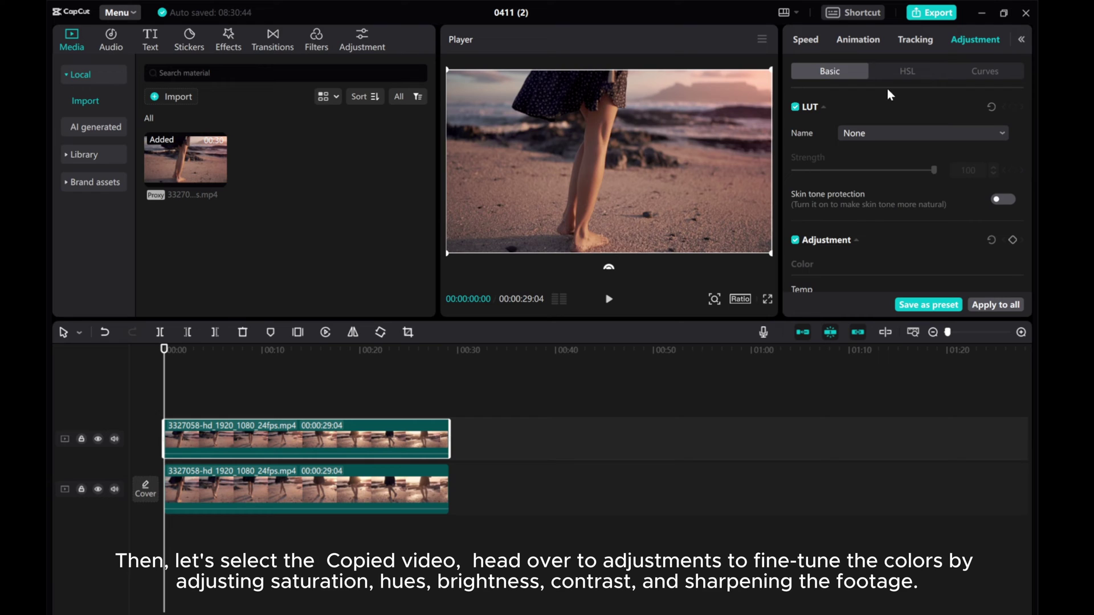
scroll(852, 227, "down", 3)
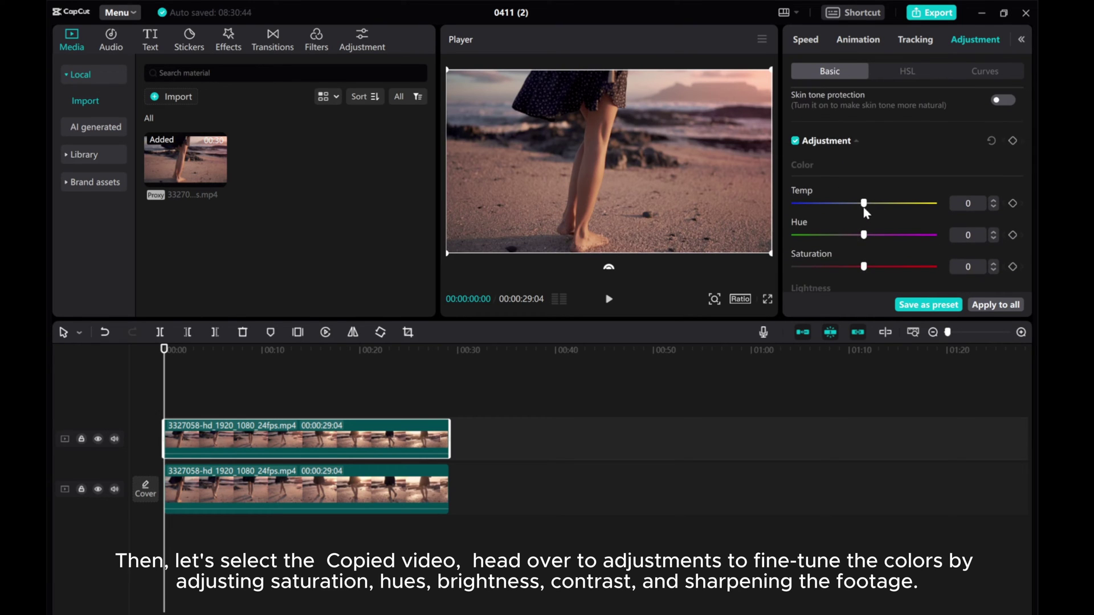
left_click_drag(864, 204, 835, 205)
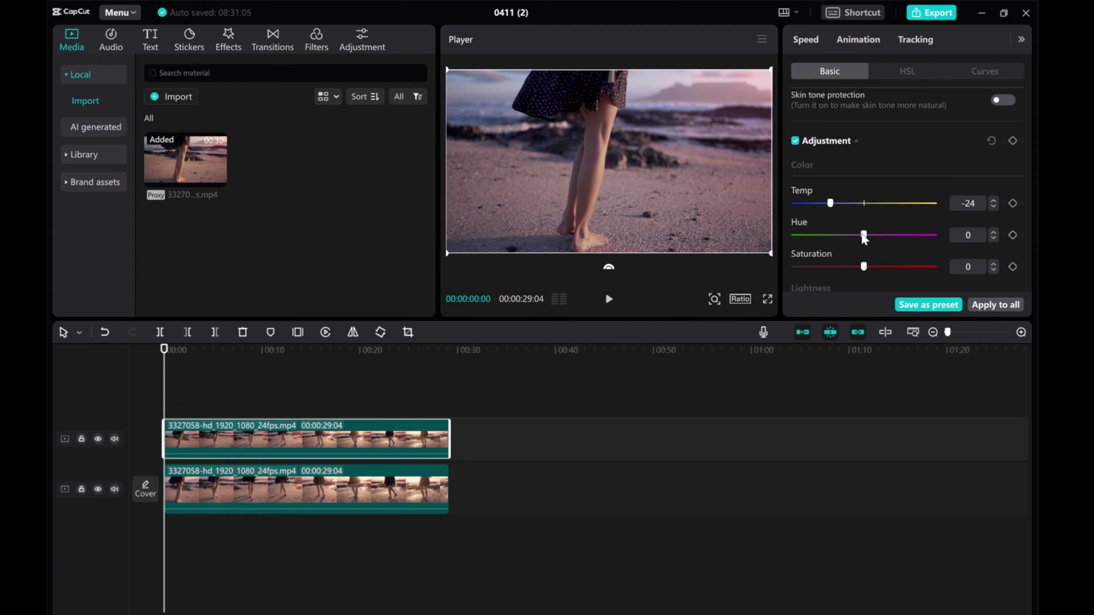
left_click_drag(863, 236, 832, 235)
scroll(838, 240, "down", 1)
left_click_drag(864, 217, 885, 217)
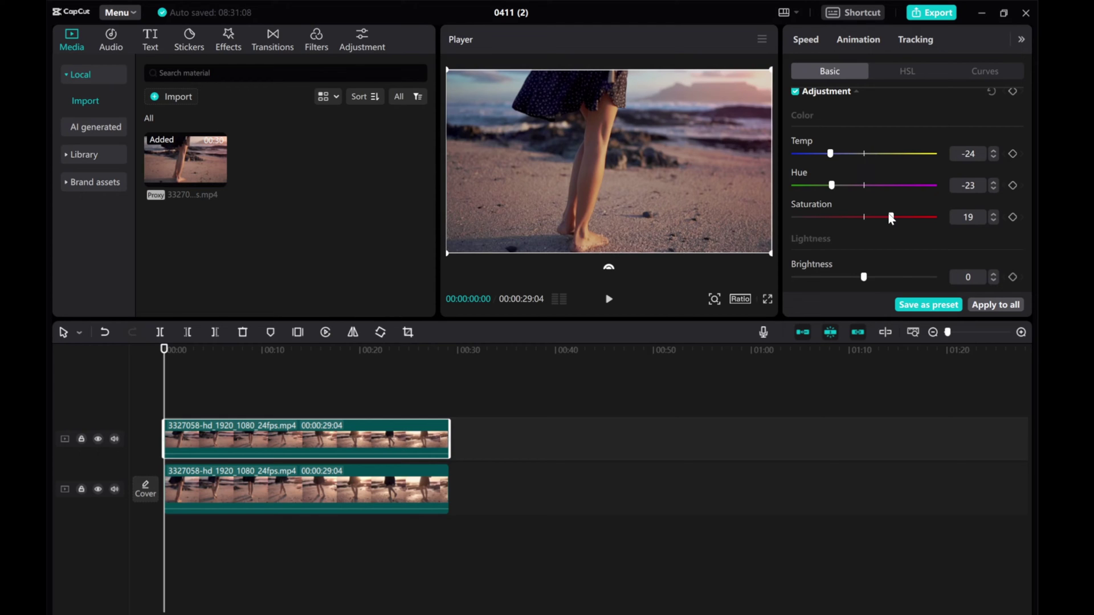
scroll(862, 245, "down", 1)
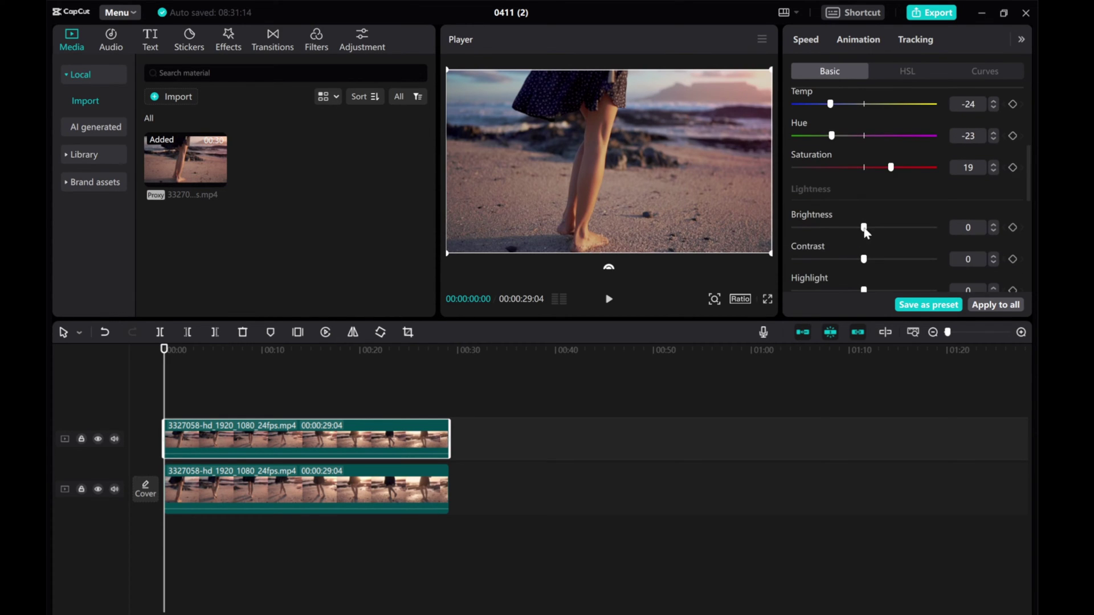
left_click_drag(863, 228, 880, 228)
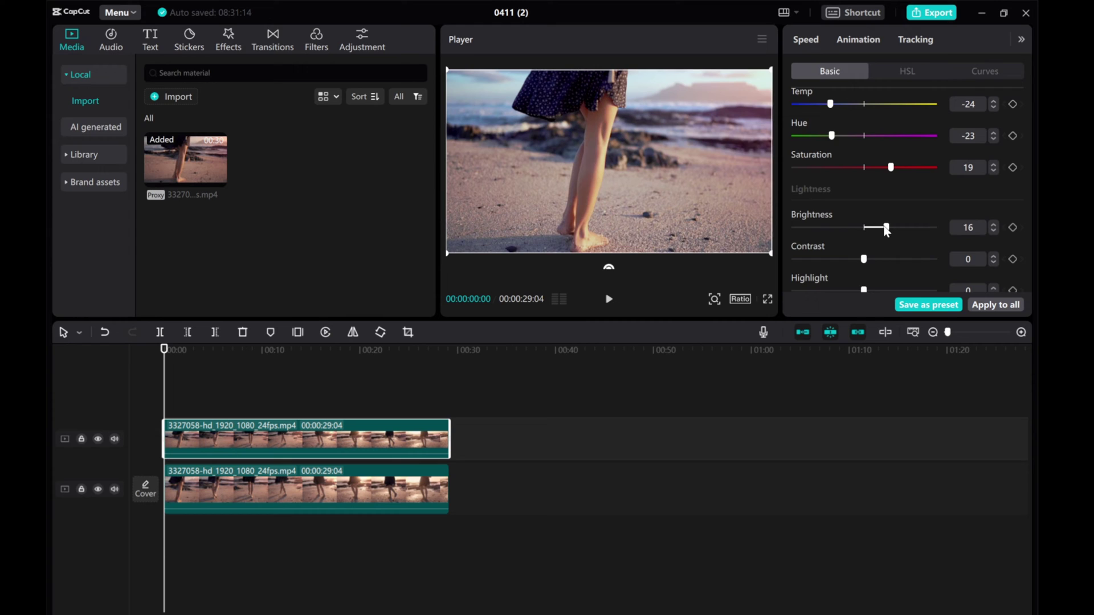
scroll(860, 257, "down", 1)
mouse_move(863, 210)
left_mouse_down()
mouse_move(881, 210)
mouse_move(848, 211)
left_mouse_up()
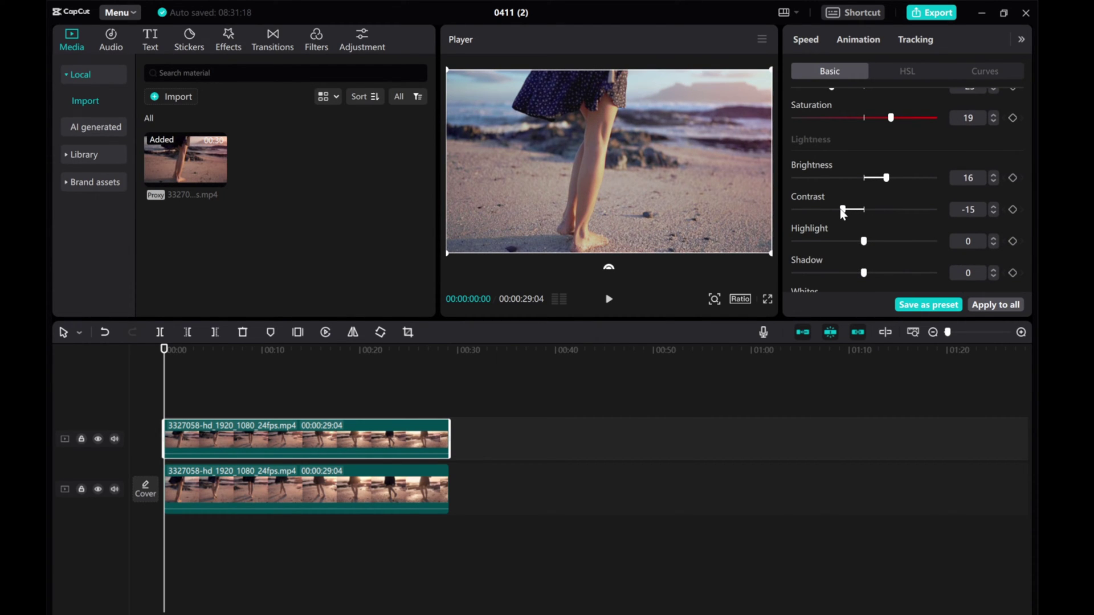
scroll(840, 232, "down", 1)
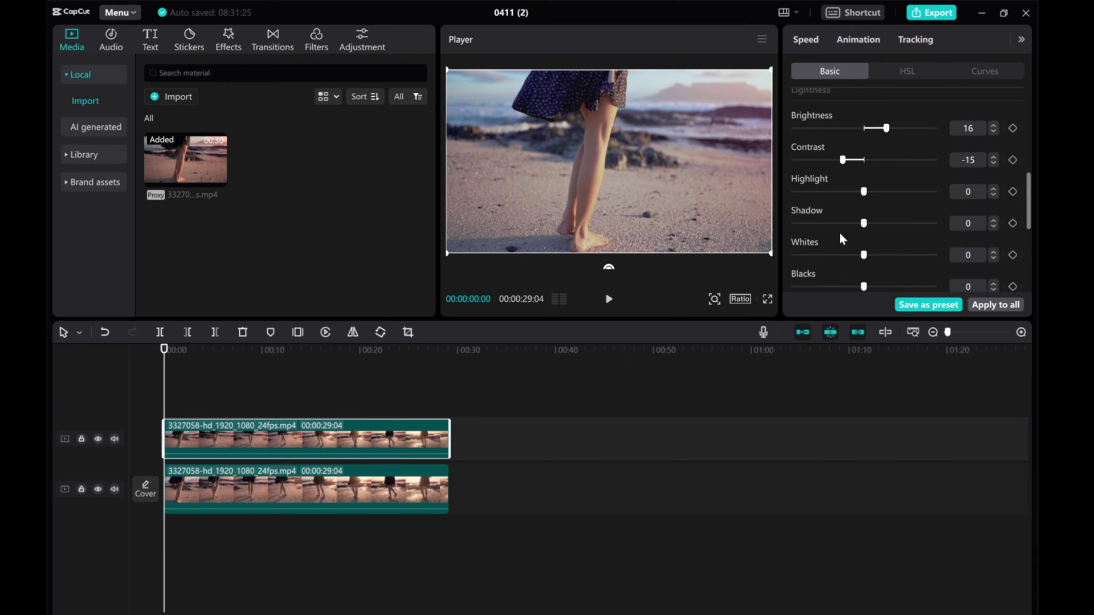
Hide and re-show the top track to compare the grade against the original.
left_click(98, 441)
left_click(98, 440)
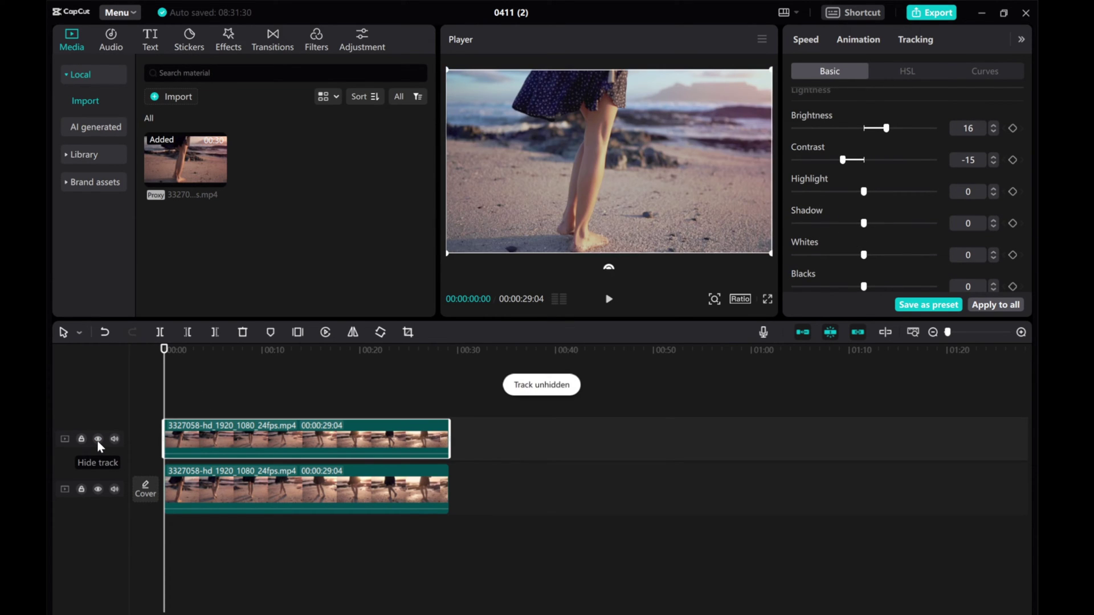
mouse_move(218, 440)
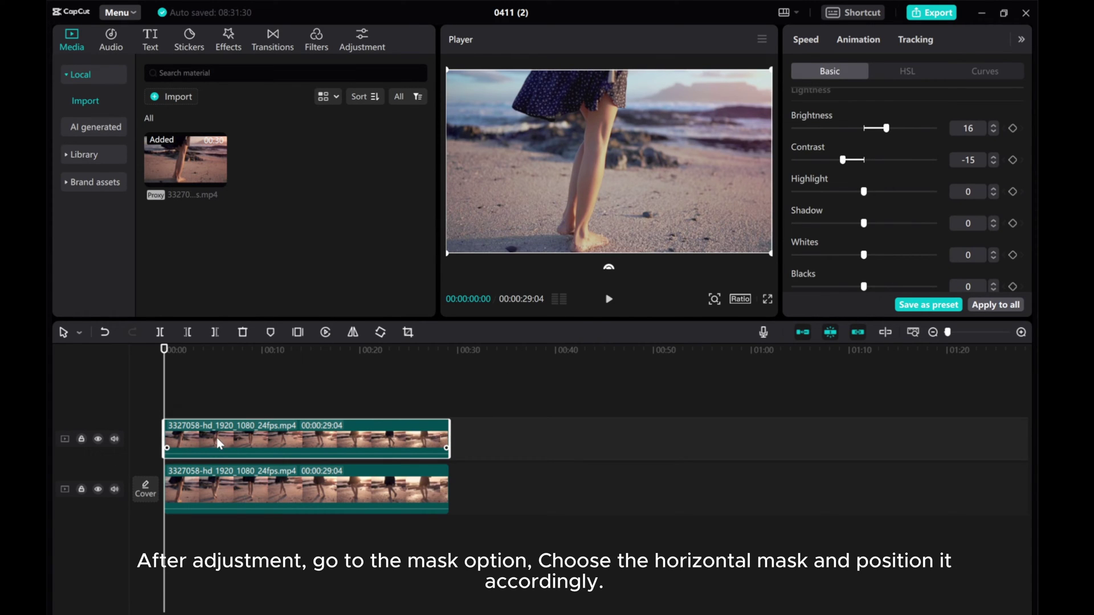
Apply a Horizontal mask to the graded copy and rotate it to -90° for a vertical split.
left_click(1022, 39)
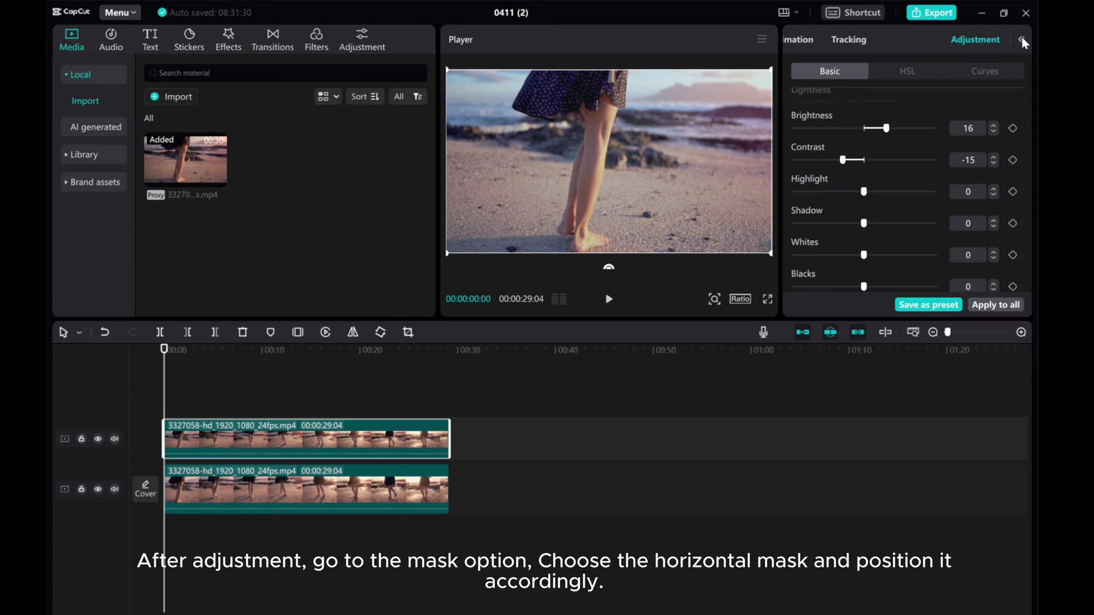
left_click(797, 41)
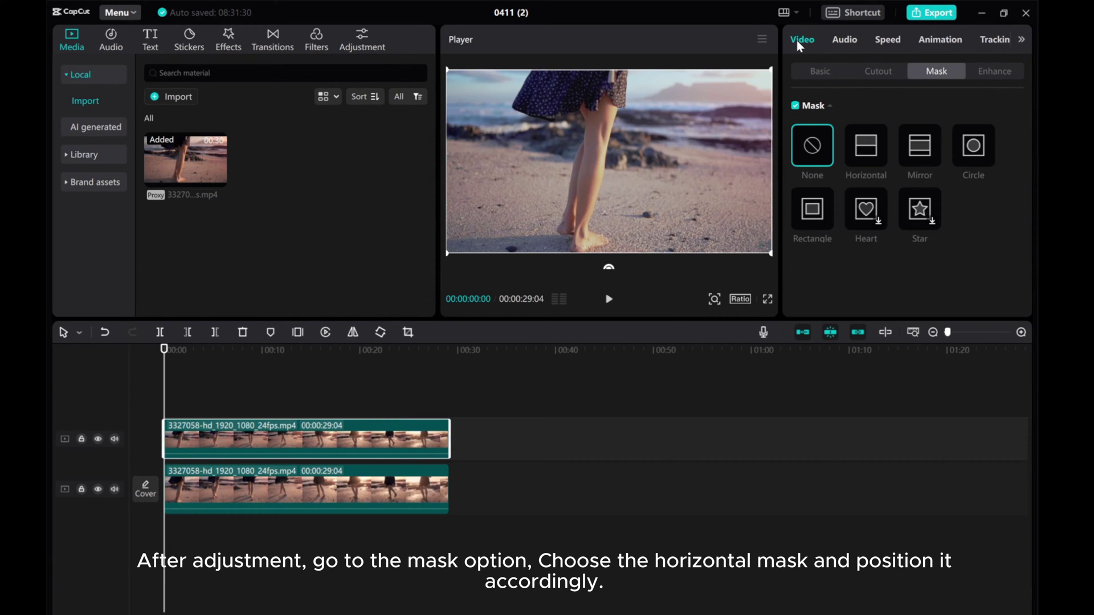
left_click(864, 150)
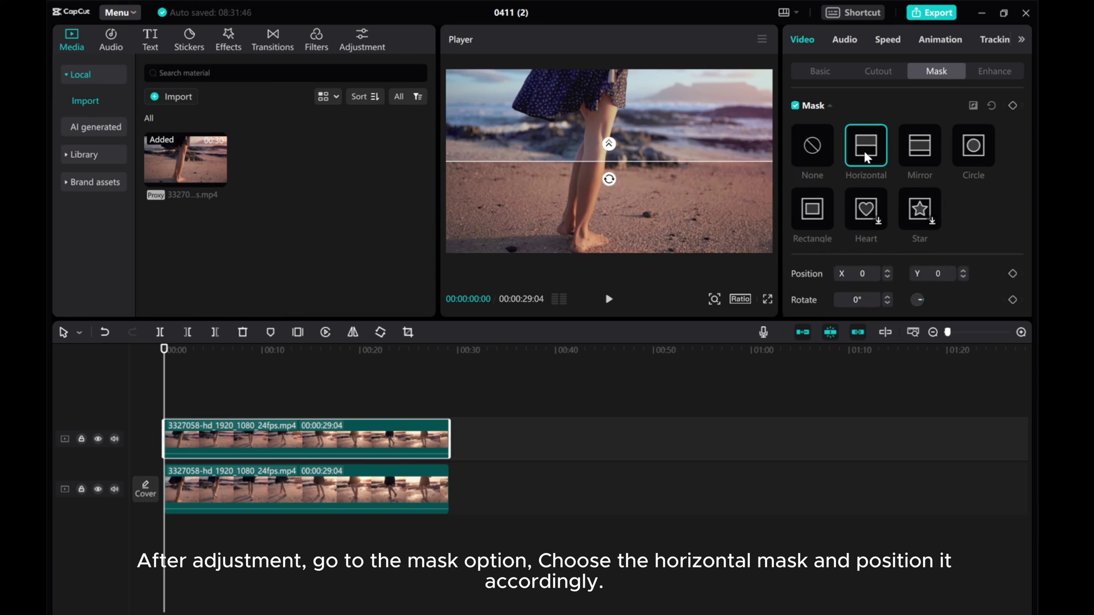
left_click_drag(609, 180, 605, 184)
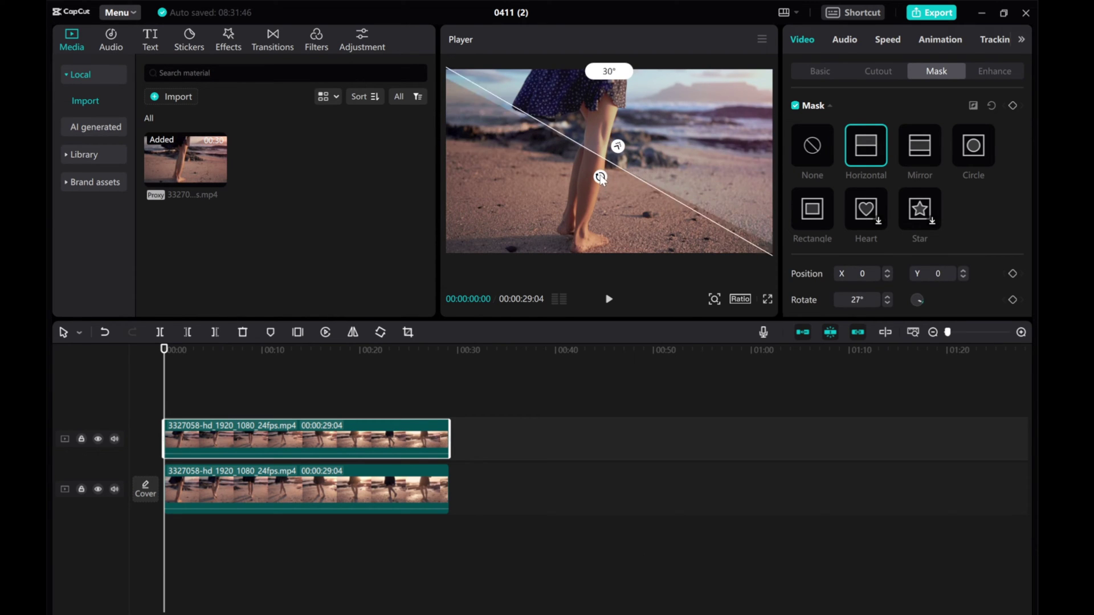
mouse_move(605, 182)
left_mouse_down()
mouse_move(600, 168)
mouse_move(624, 178)
mouse_move(626, 165)
left_mouse_up()
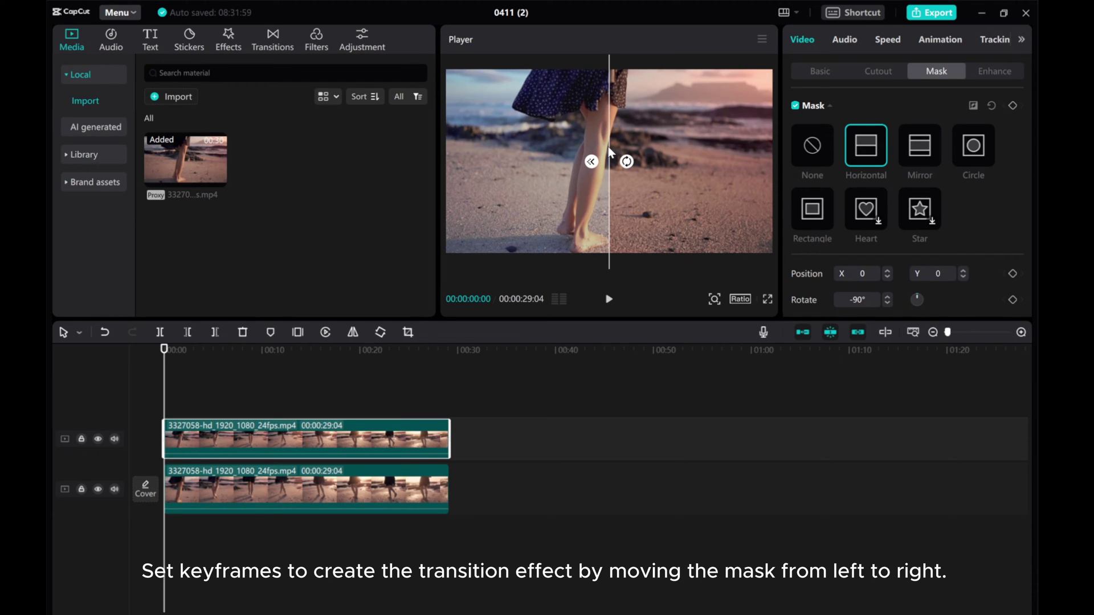
Shift the mask split to the left edge and add starting mask keyframes at 00:00.
left_click_drag(608, 147, 445, 139)
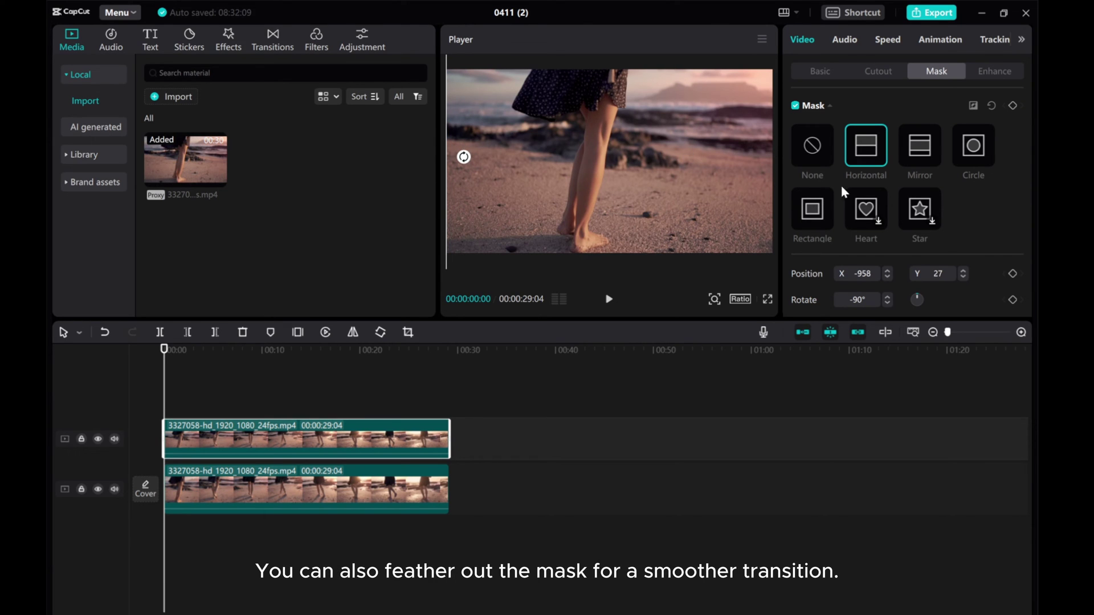
scroll(882, 240, "down", 1)
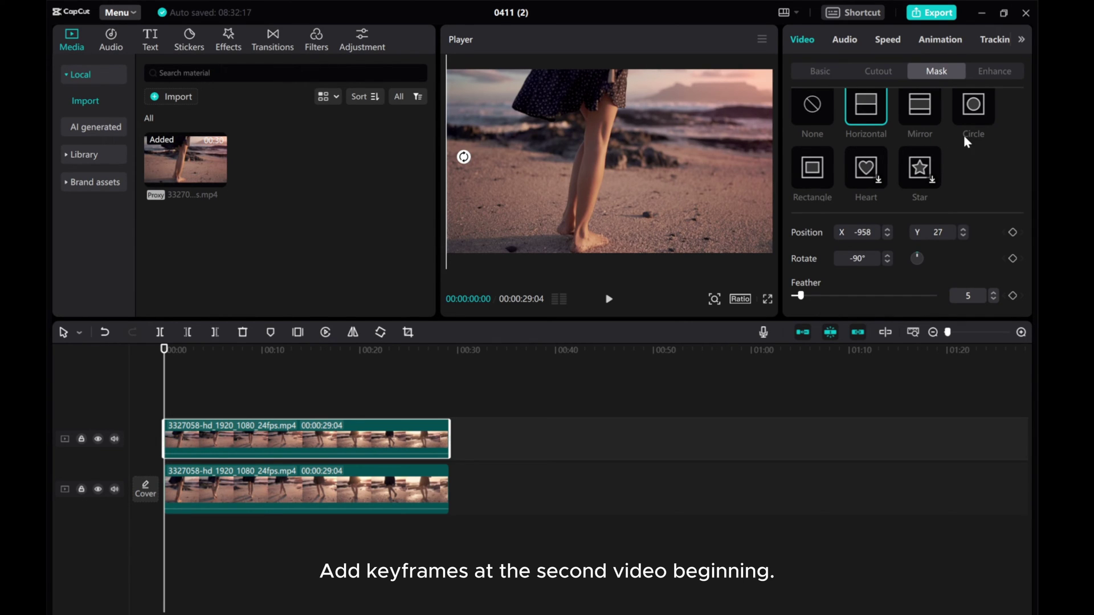
scroll(966, 145, "up", 2)
left_click(1012, 106)
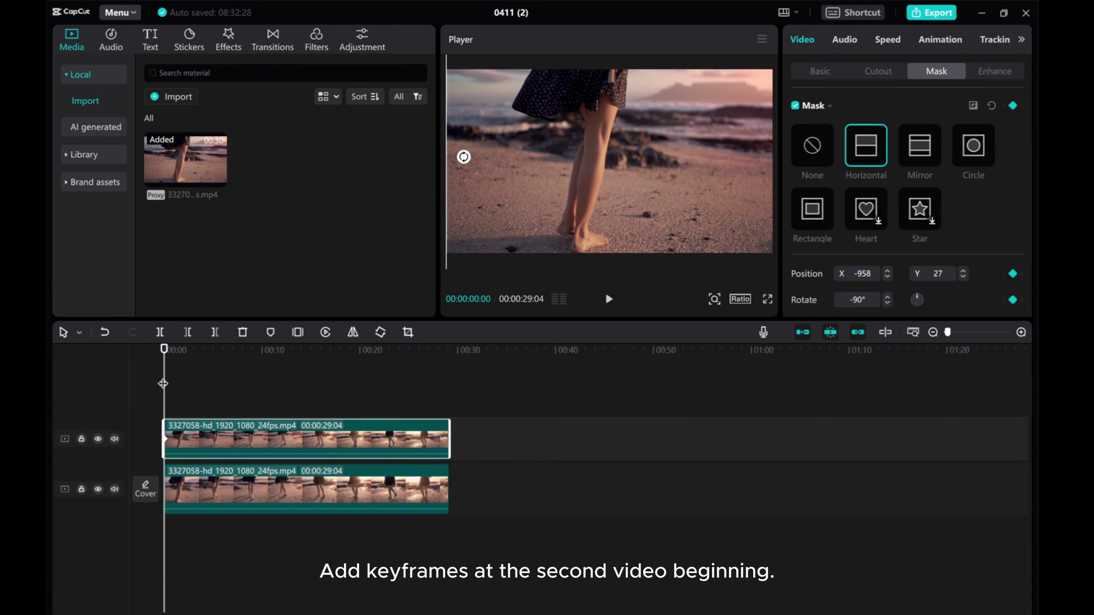
Move to about 00:10, zoom the Player and drag the mask line rightward across the frame.
left_click_drag(163, 384, 267, 389)
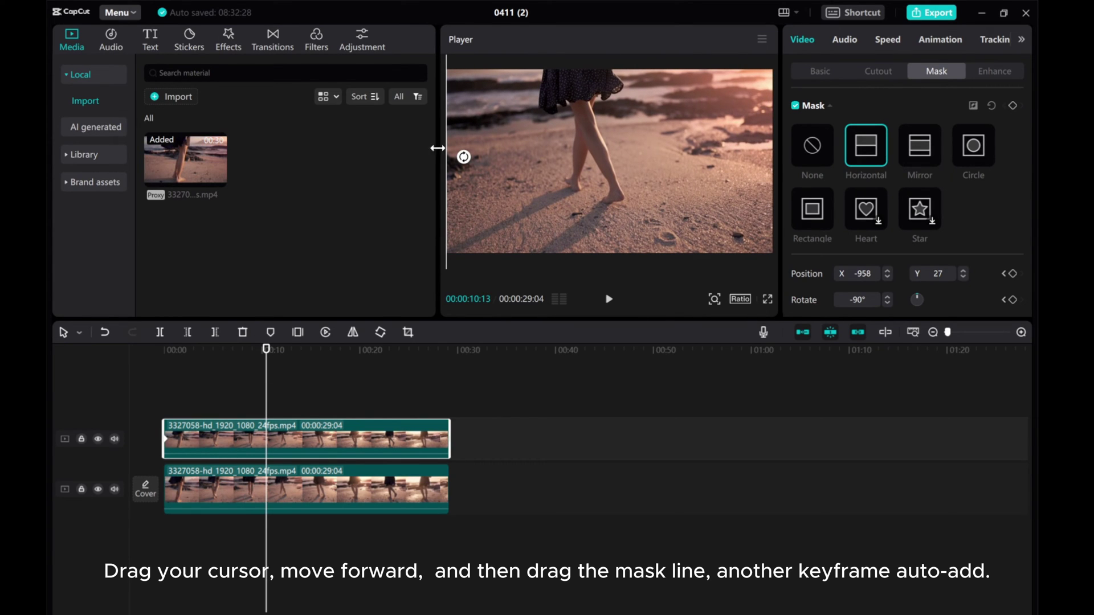
left_click(714, 300)
left_click_drag(689, 323, 708, 324)
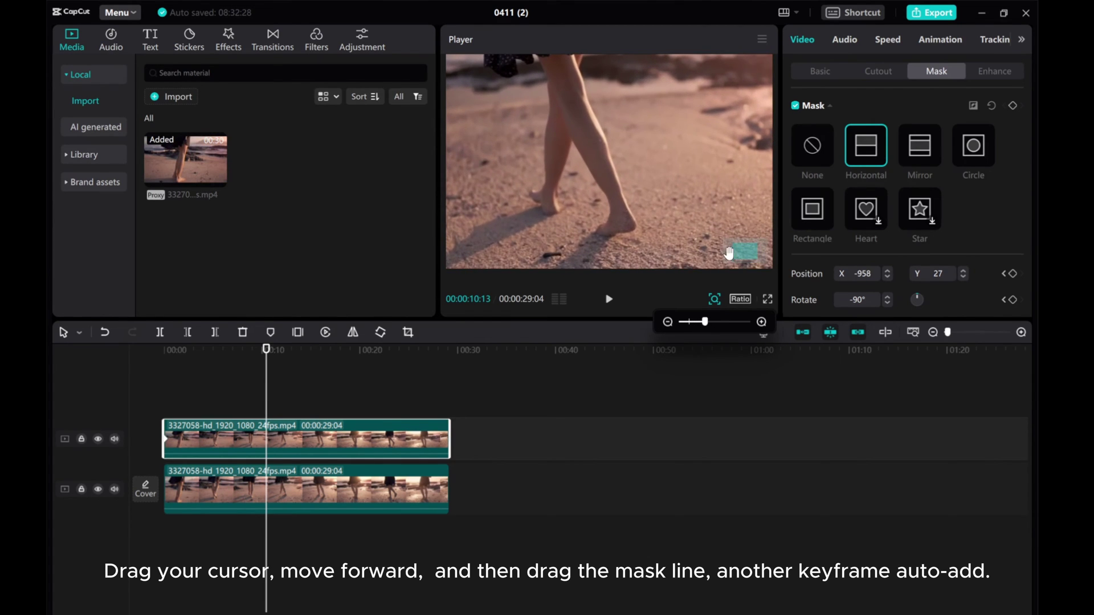
left_click_drag(599, 213, 661, 238)
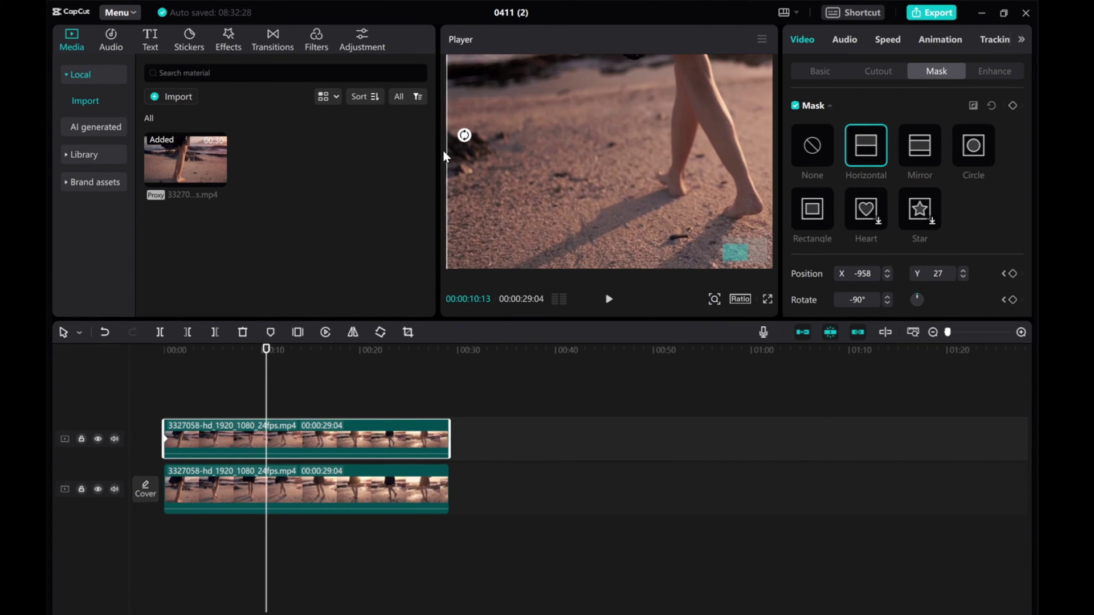
left_click_drag(446, 152, 700, 176)
Push the mask line to the frame's right edge for the second keyframe and return to 00:00.
left_click(714, 299)
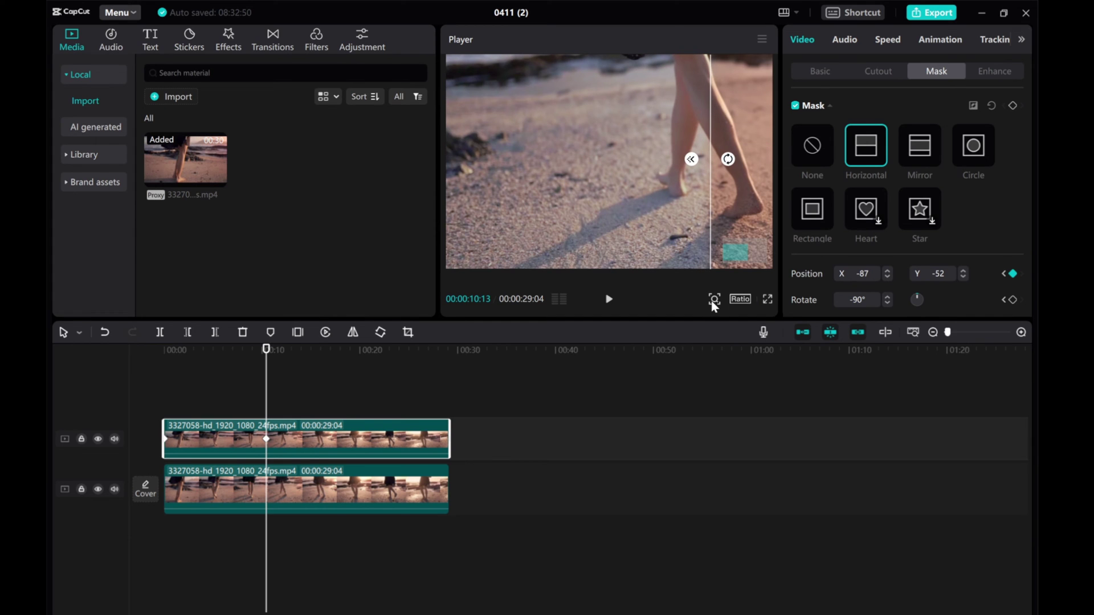
left_click_drag(708, 323, 687, 323)
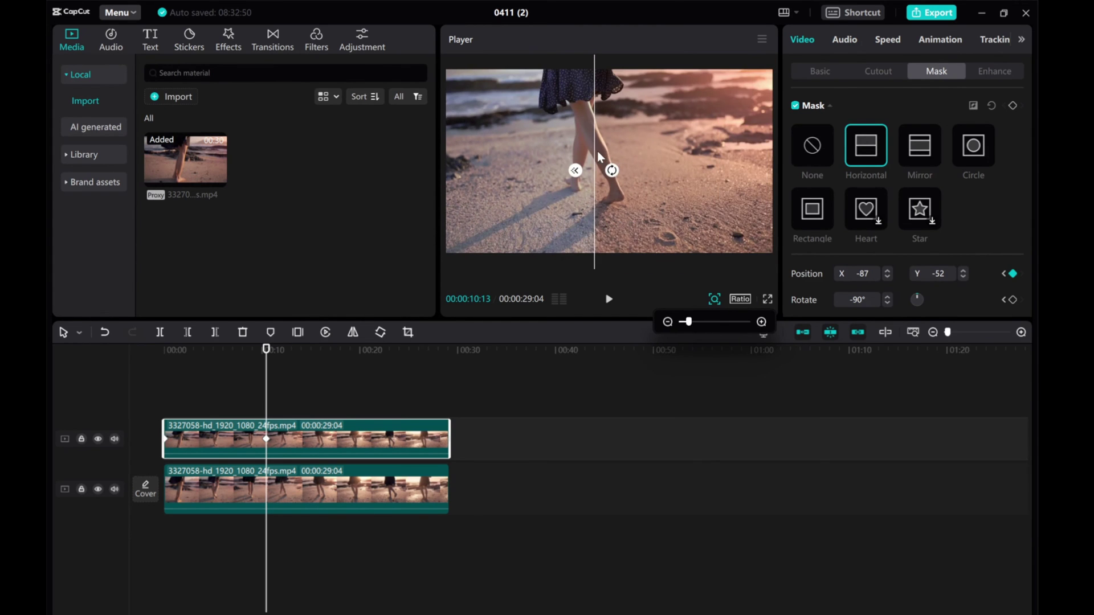
left_click_drag(596, 151, 774, 166)
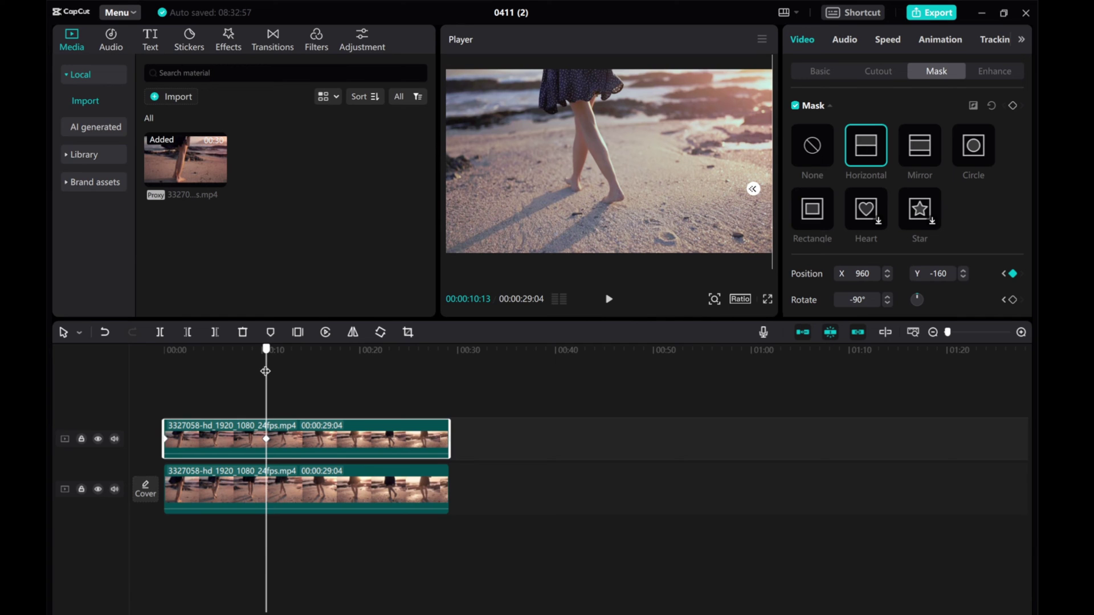
left_click_drag(266, 371, 122, 363)
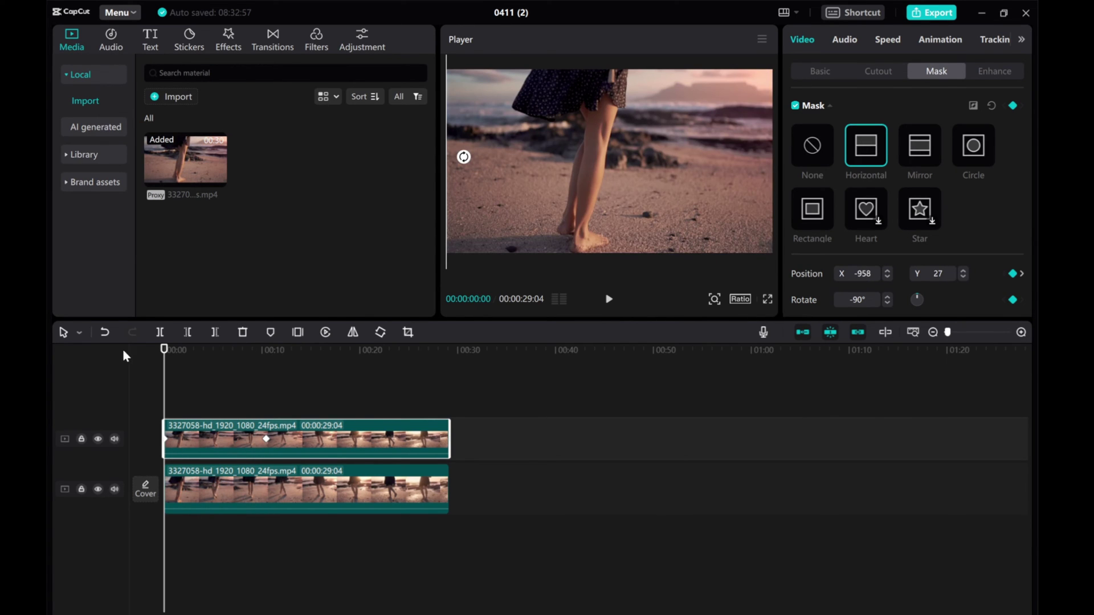
left_click(158, 385)
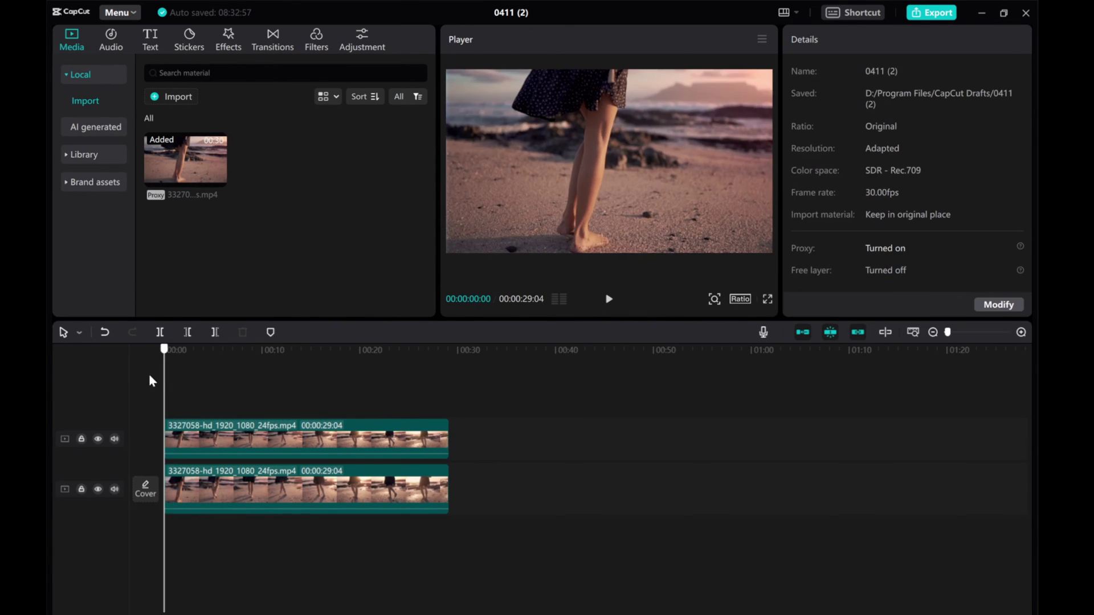
left_click(610, 302)
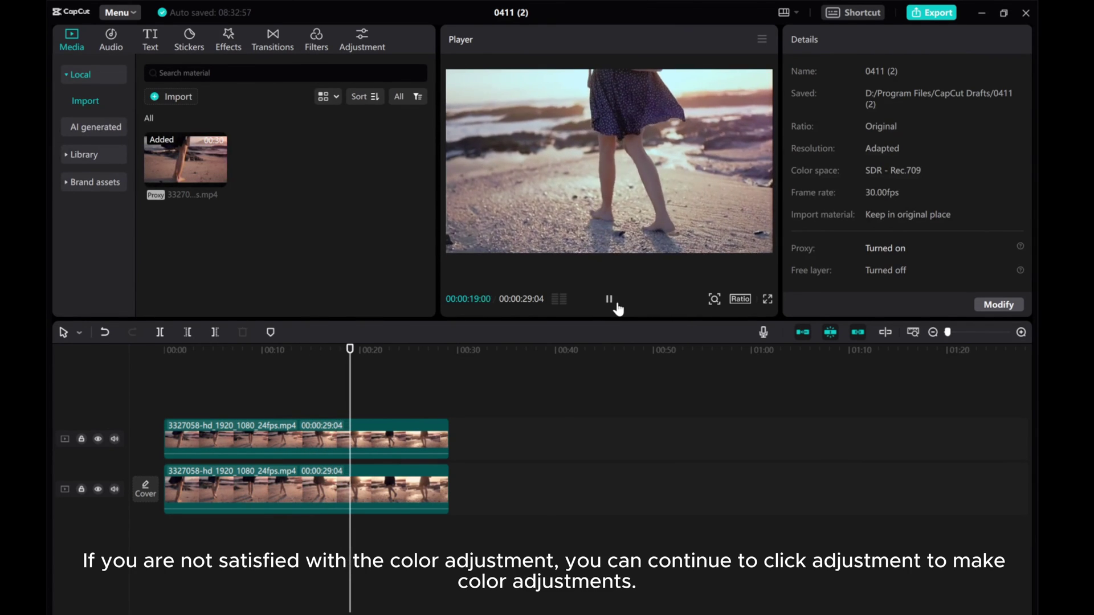
Select the top clip and lower its saturation to -14.
left_click(610, 301)
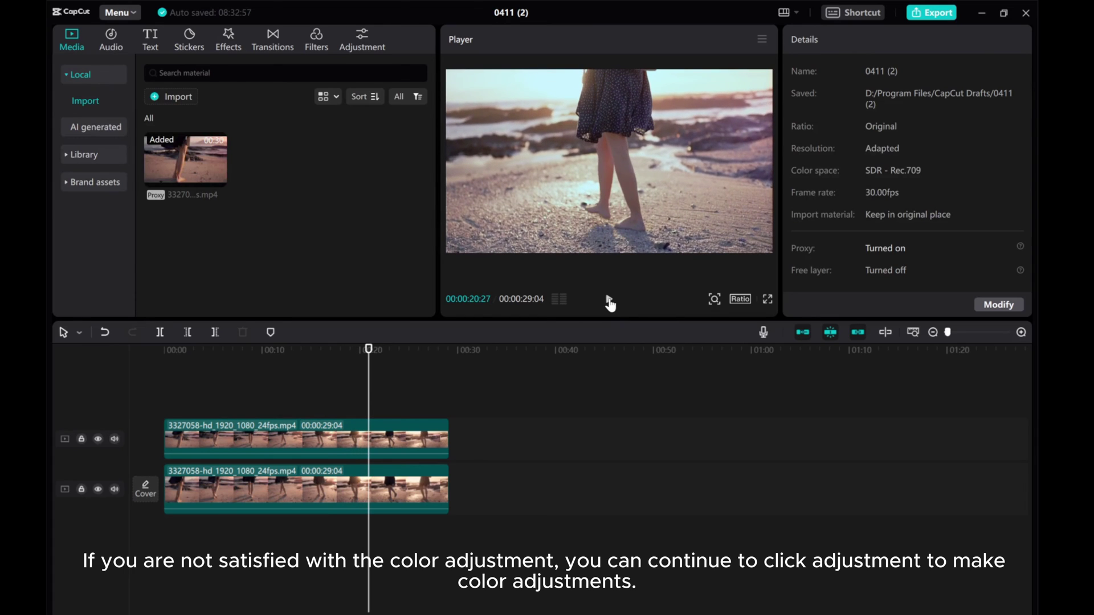
left_click(421, 437)
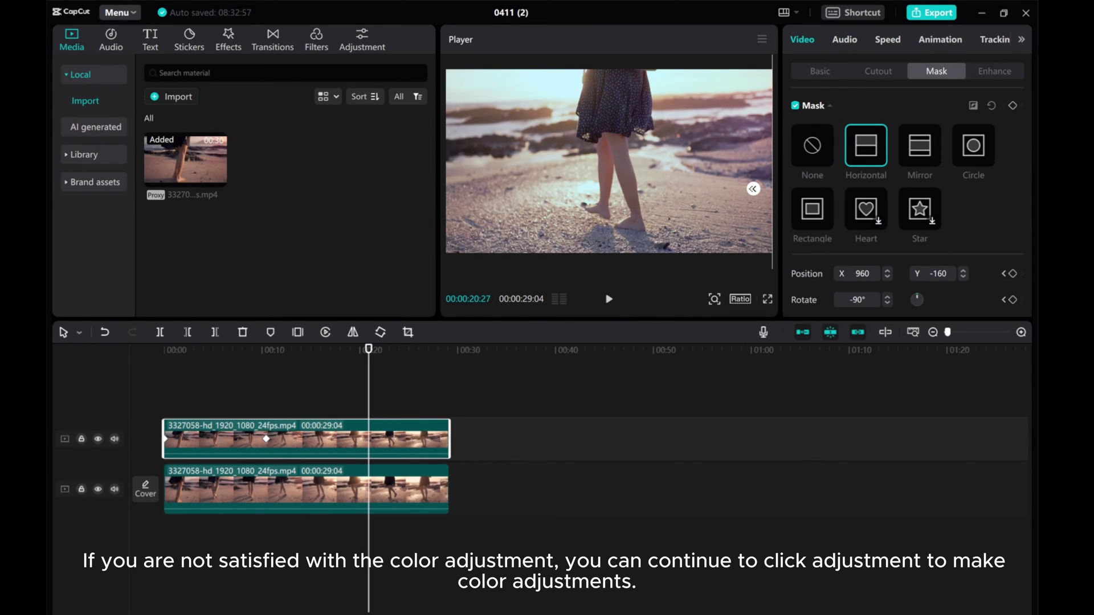
left_click(1023, 43)
scroll(863, 214, "down", 3)
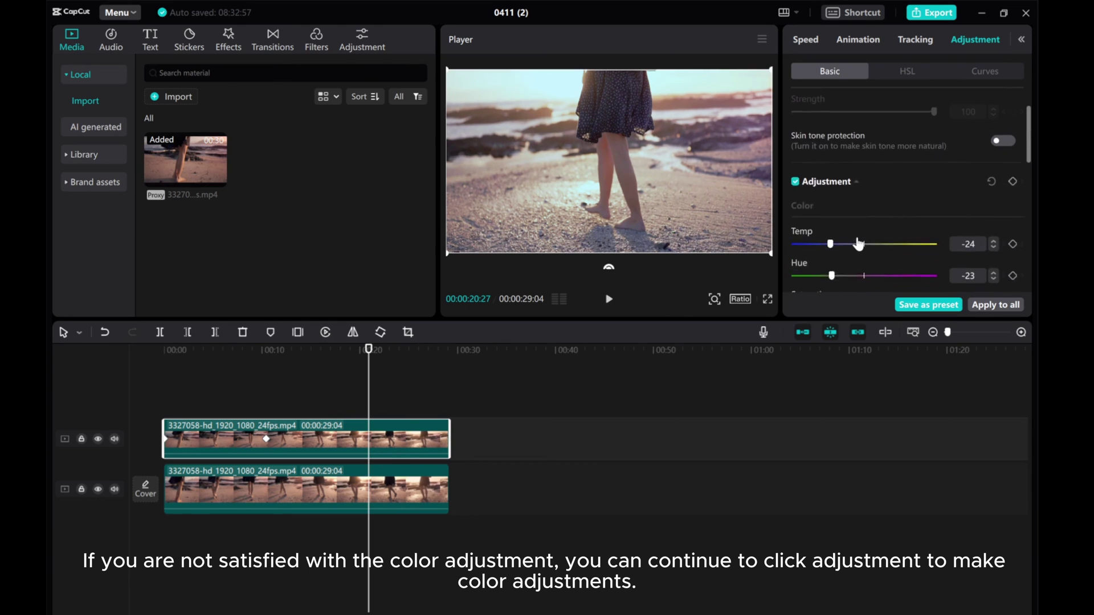
scroll(858, 243, "down", 2)
scroll(859, 243, "down", 1)
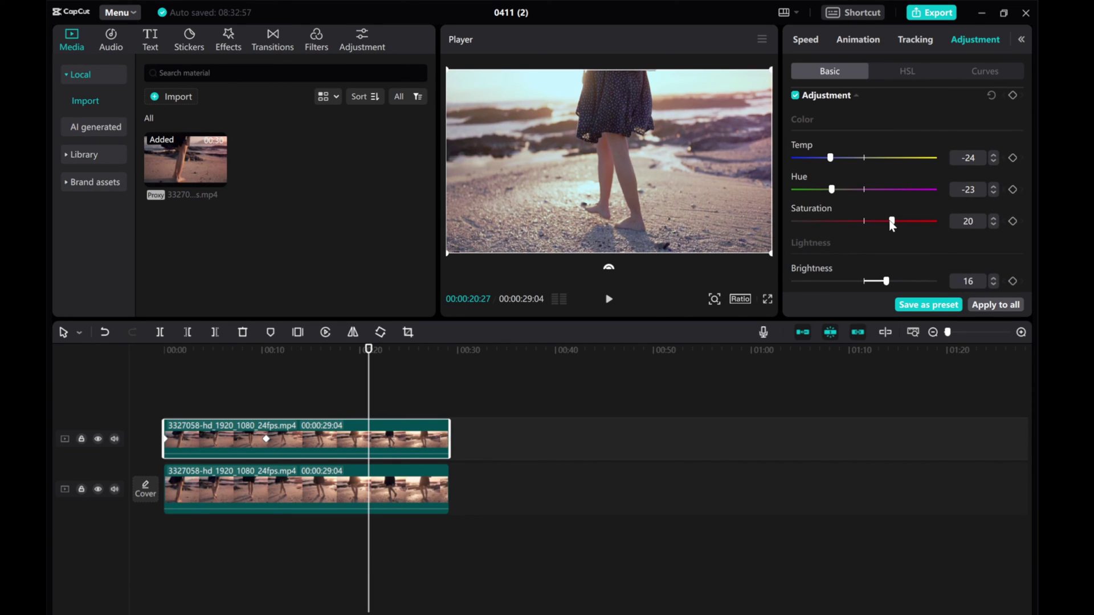
left_click_drag(892, 224, 845, 224)
Replay the sweep from the start and pause to check the result.
left_click_drag(370, 350, 165, 351)
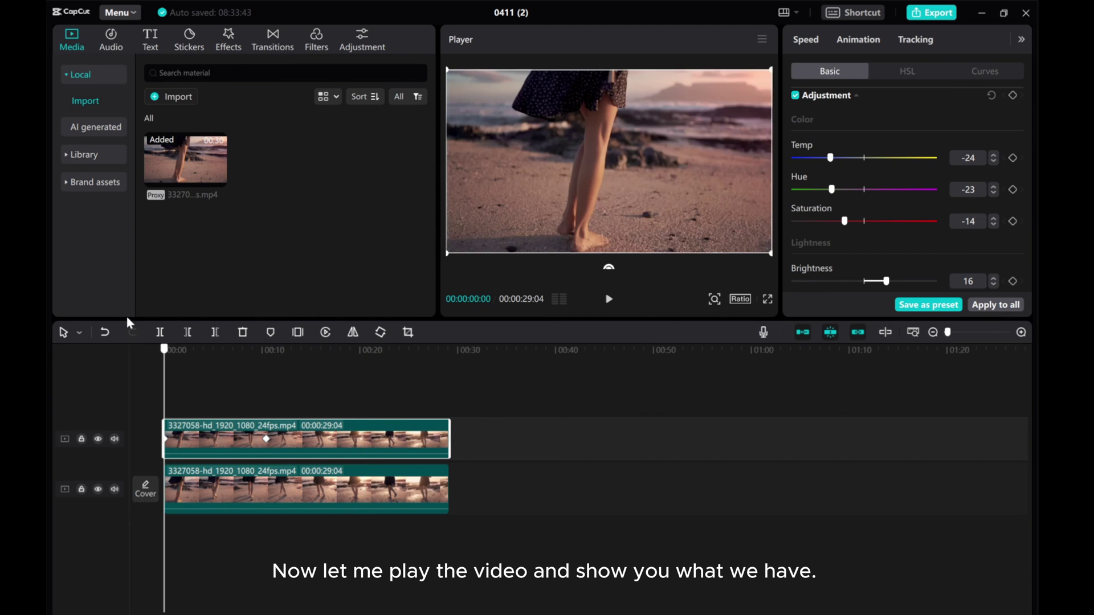
left_click(610, 299)
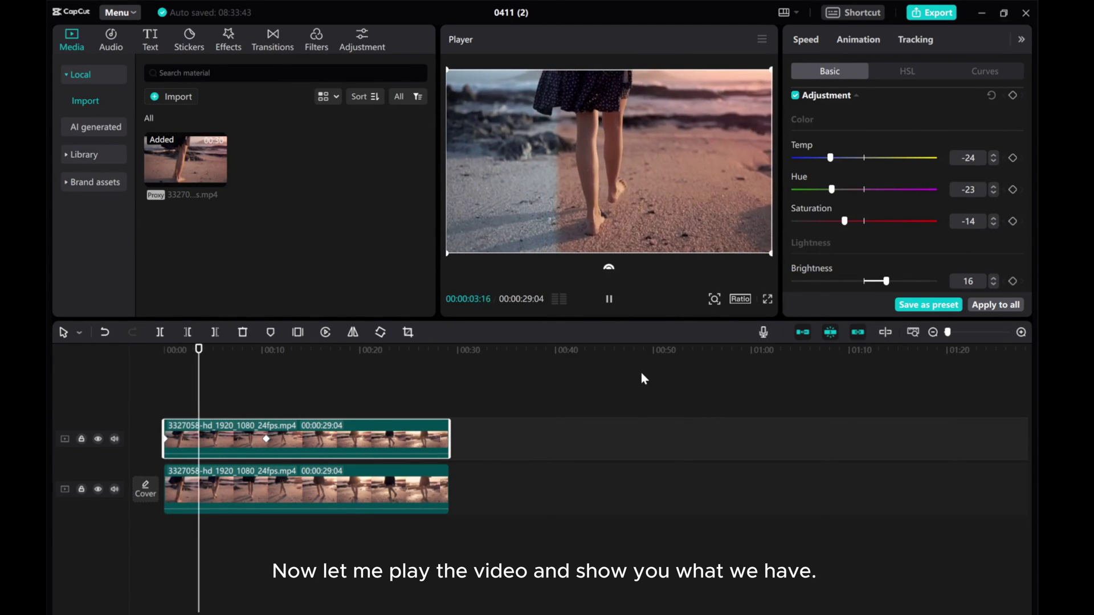
left_click(609, 299)
left_click_drag(229, 402, 214, 401)
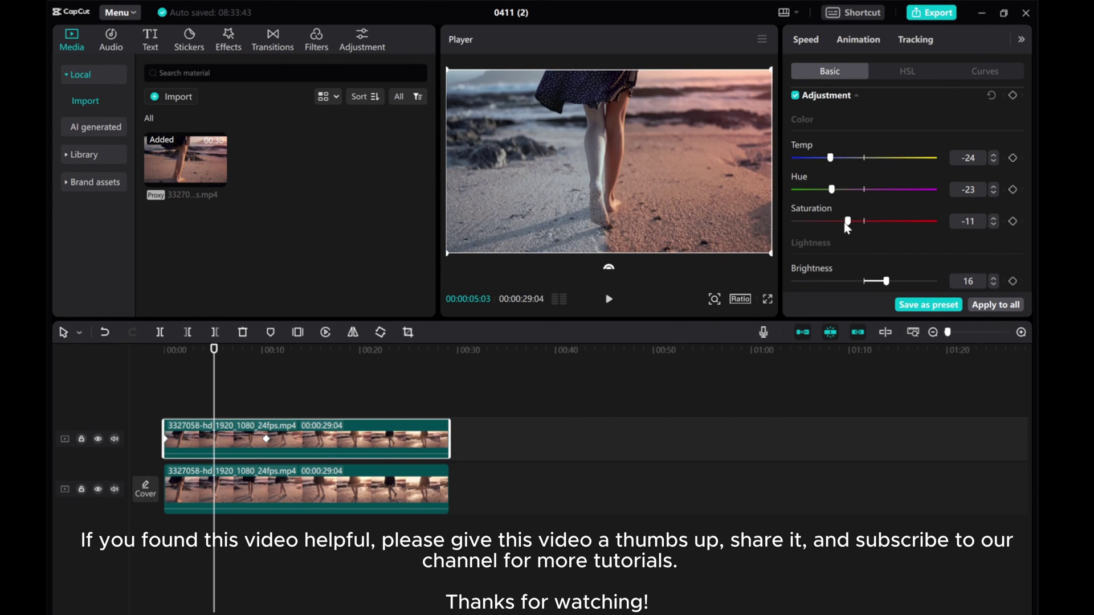
Reduce the top clip's saturation to -19 and replay the transition from the beginning.
left_click_drag(845, 222, 838, 224)
left_click(165, 351)
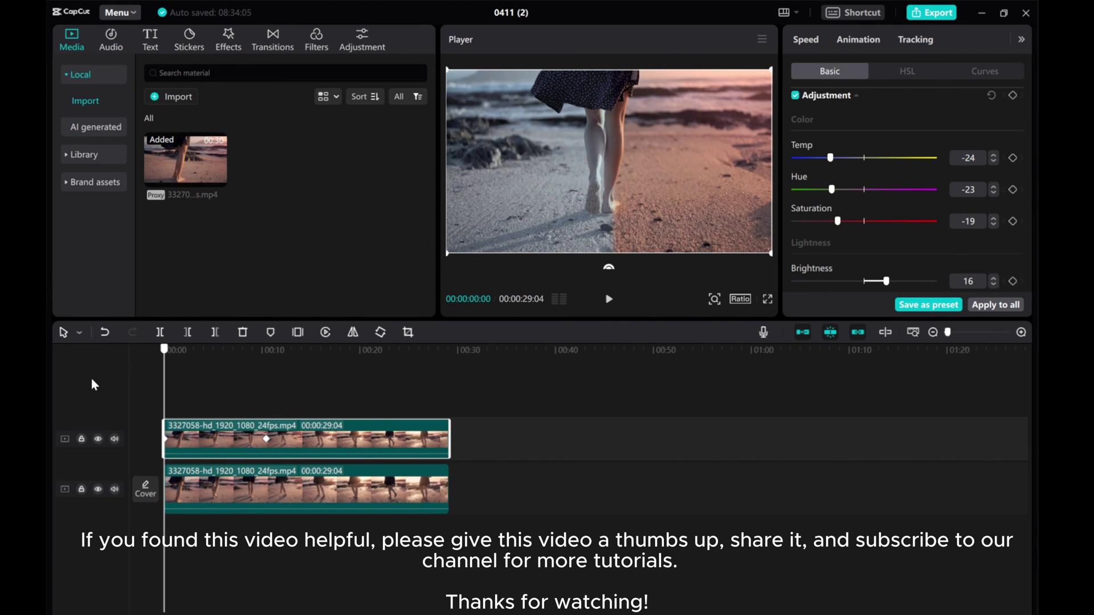
left_click(608, 299)
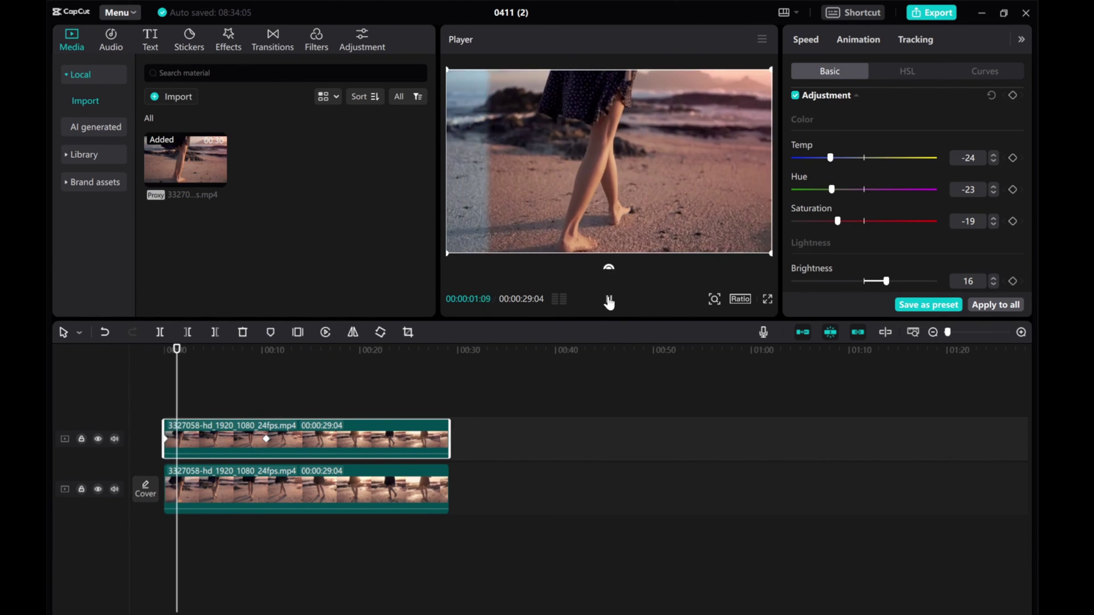